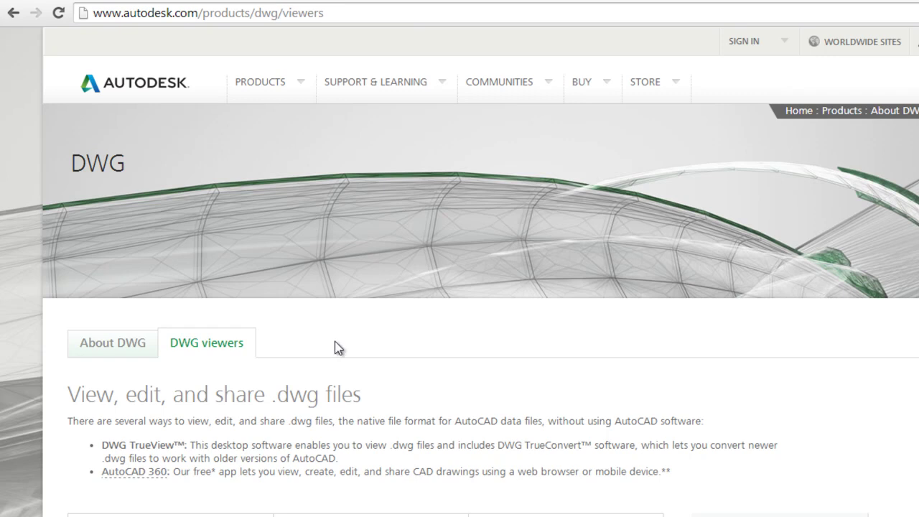
Review the DWG viewers comparison and check the bit-version and language options offered for the DWG TrueView download
scroll(234, 227, "down", 6)
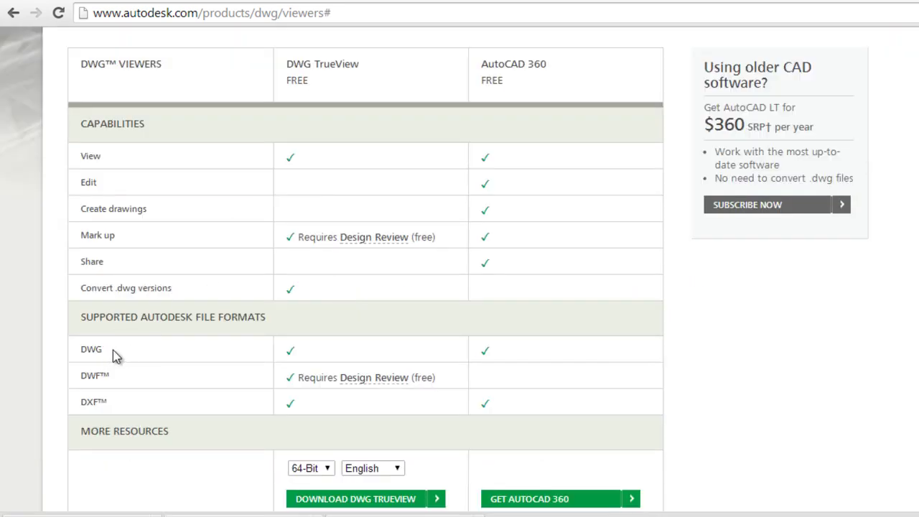
scroll(109, 357, "down", 3)
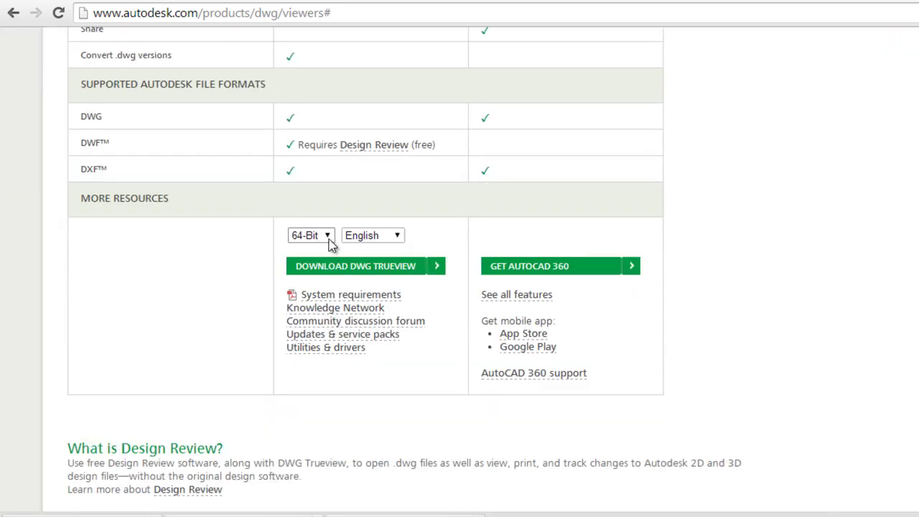
left_click(328, 240)
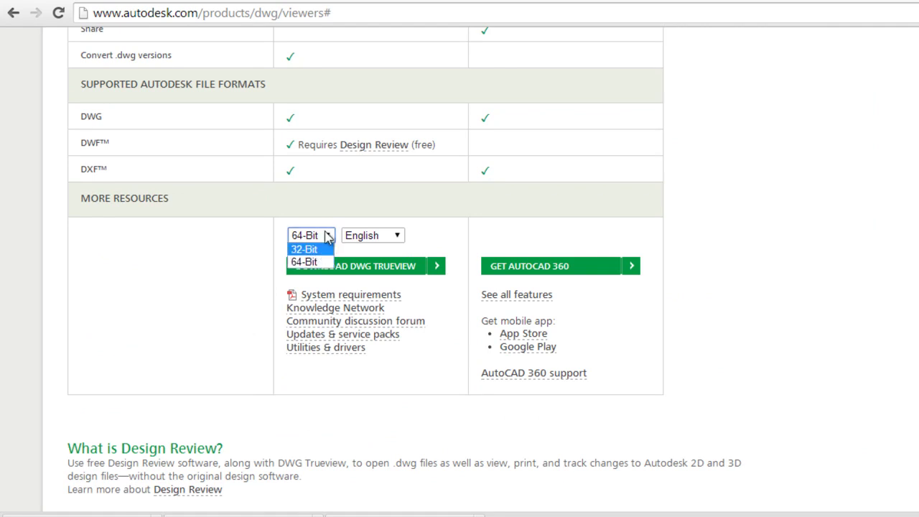
left_click(327, 237)
left_click(393, 237)
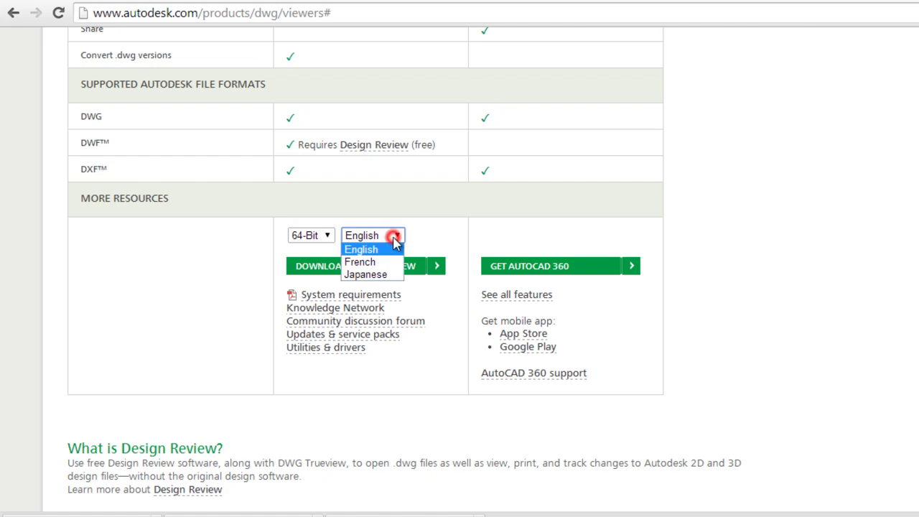
left_click(395, 237)
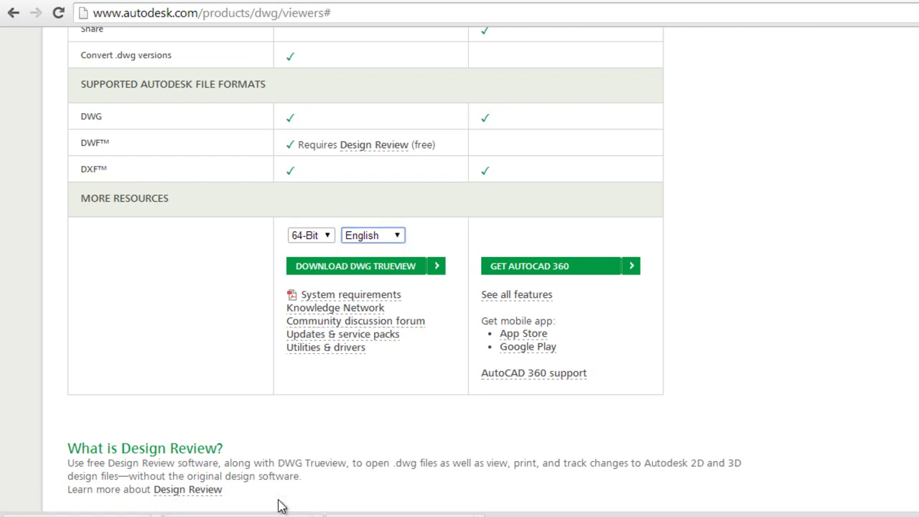
Switch to File Explorer, run SetupDWGTrueView2015_ENU_64bit.sfx.exe and extract the setup files to C:\Autodesk\
mouse_move(136, 514)
left_click(136, 481)
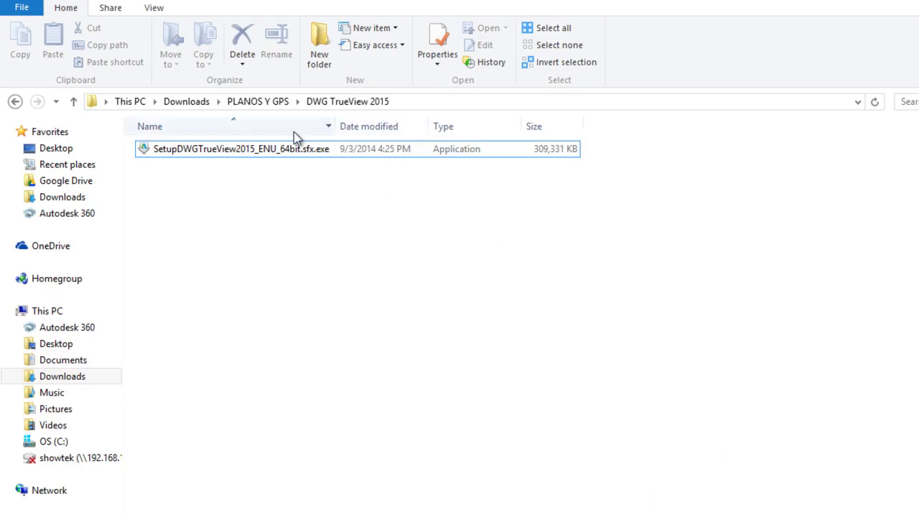
left_click(217, 151)
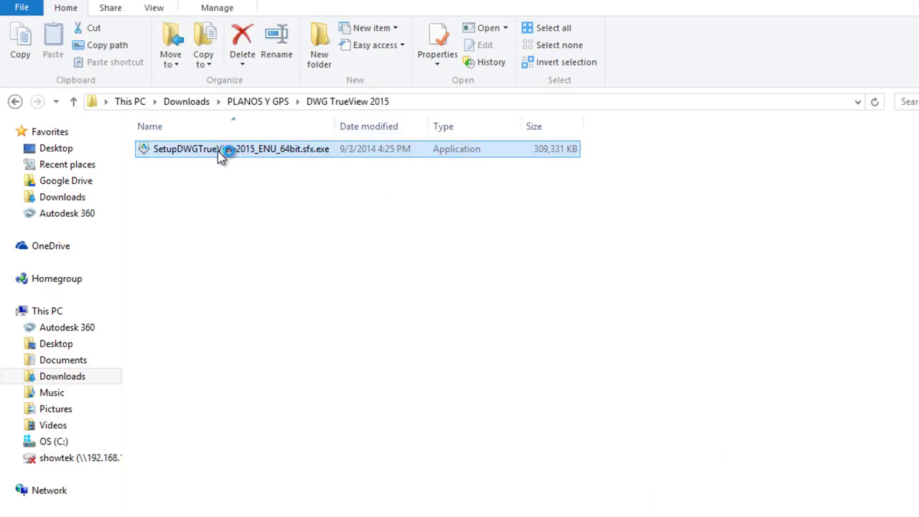
double_click(218, 151)
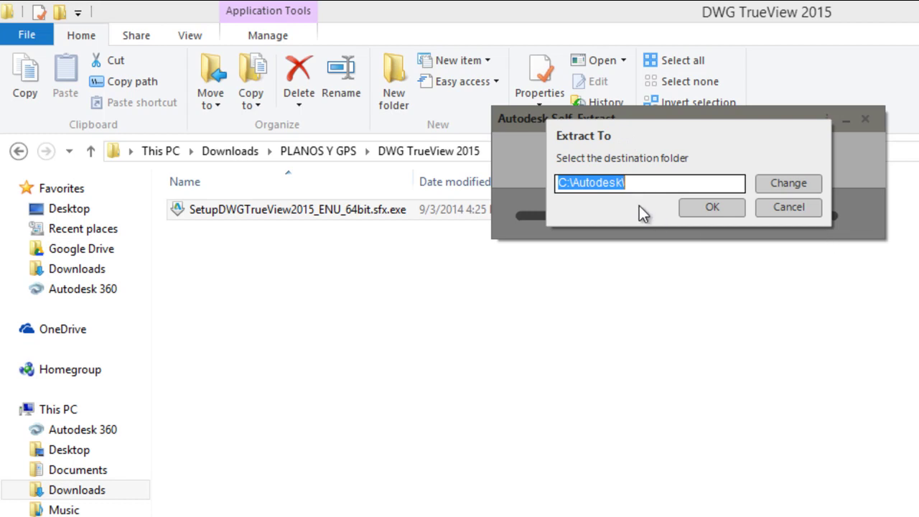
left_click(707, 213)
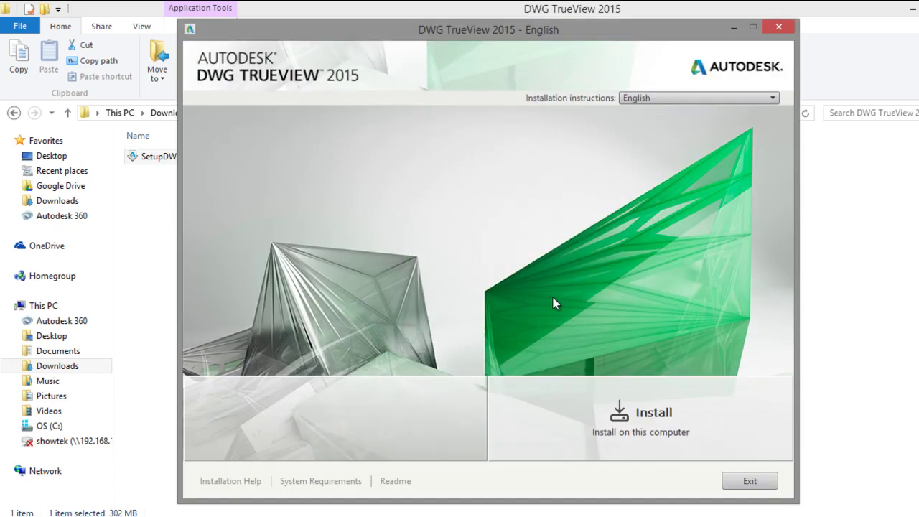
Install DWG TrueView 2015 on this computer, accepting the license agreement and keeping the default path C:\Program Files\Autodesk\
left_click(651, 426)
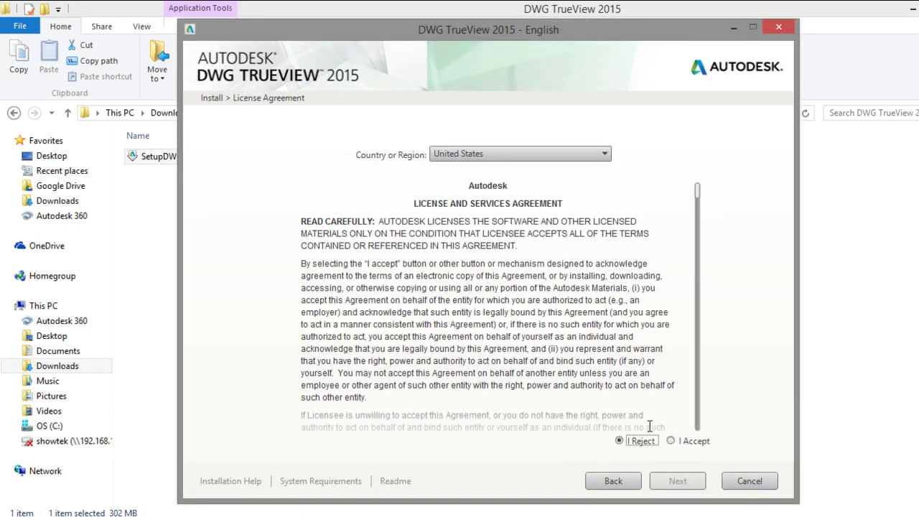
left_click(670, 443)
left_click(678, 482)
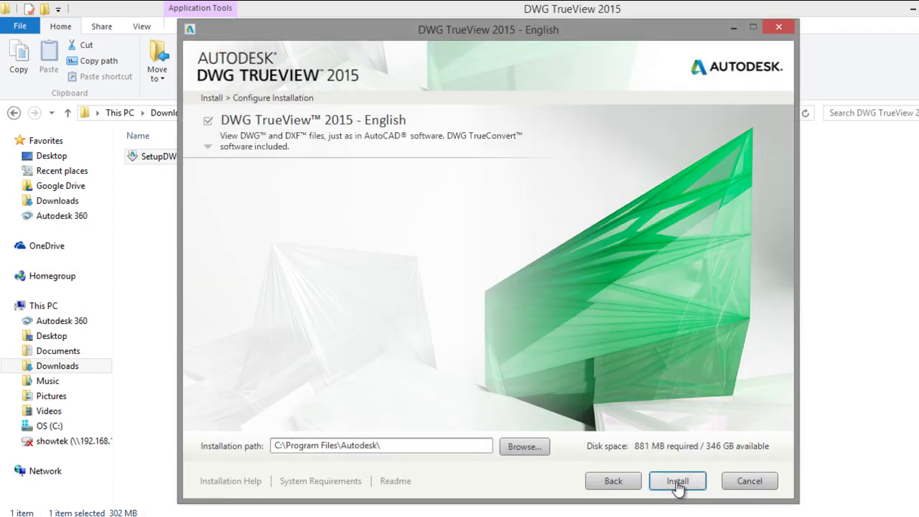
left_click(678, 482)
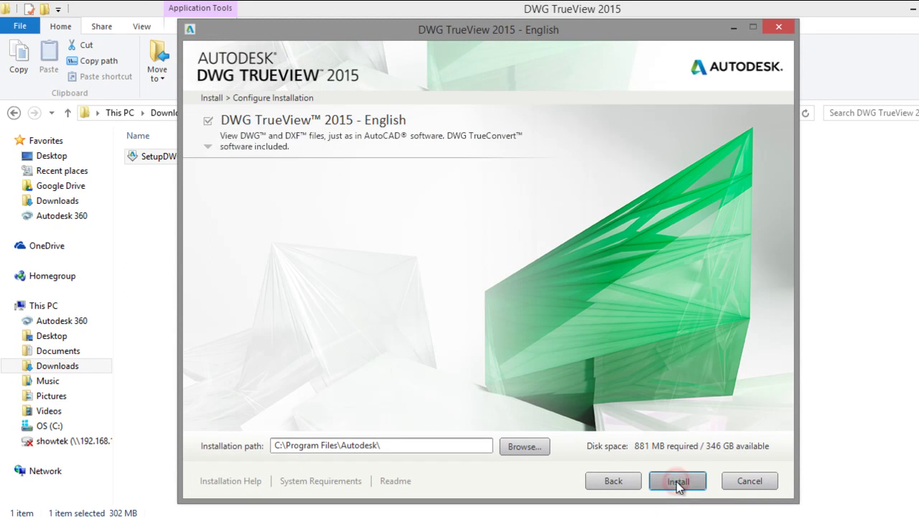
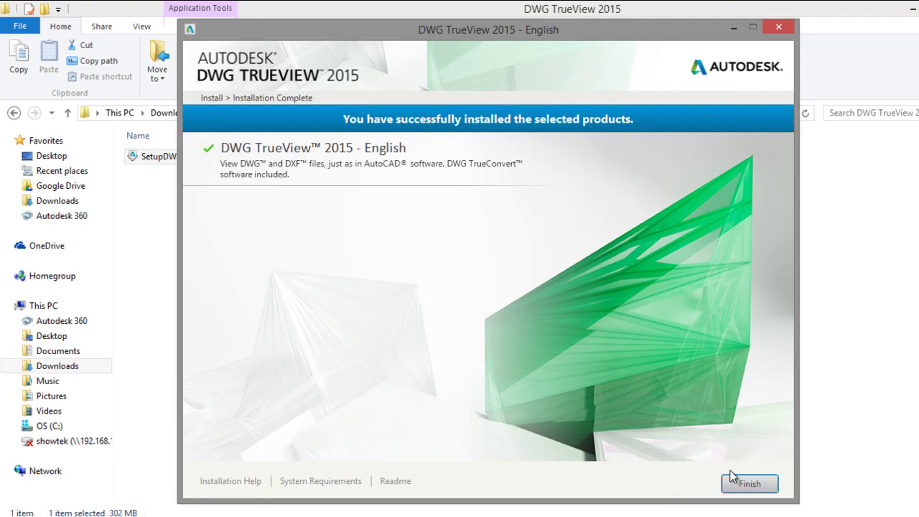
left_click(743, 484)
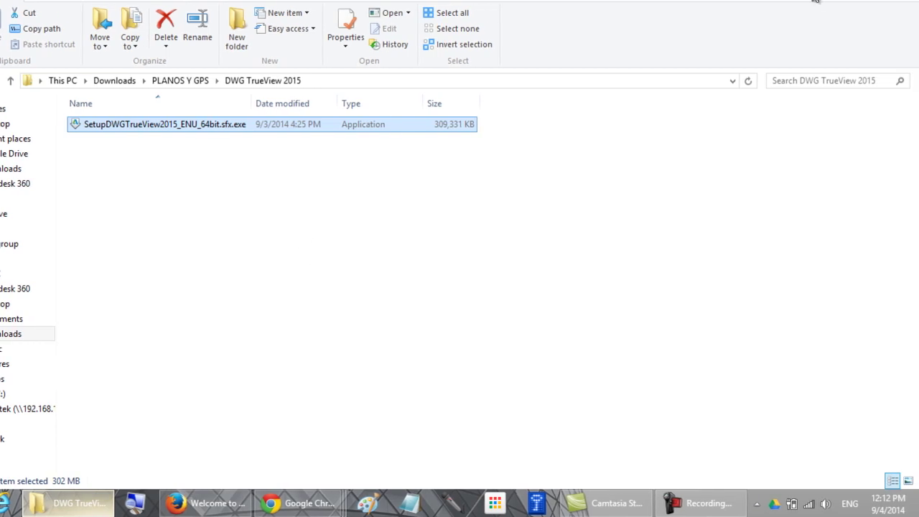
Launch DWG TrueView 2015 from the desktop and open plant_samp.dwg from the Cad Practice folder
left_click(916, 508)
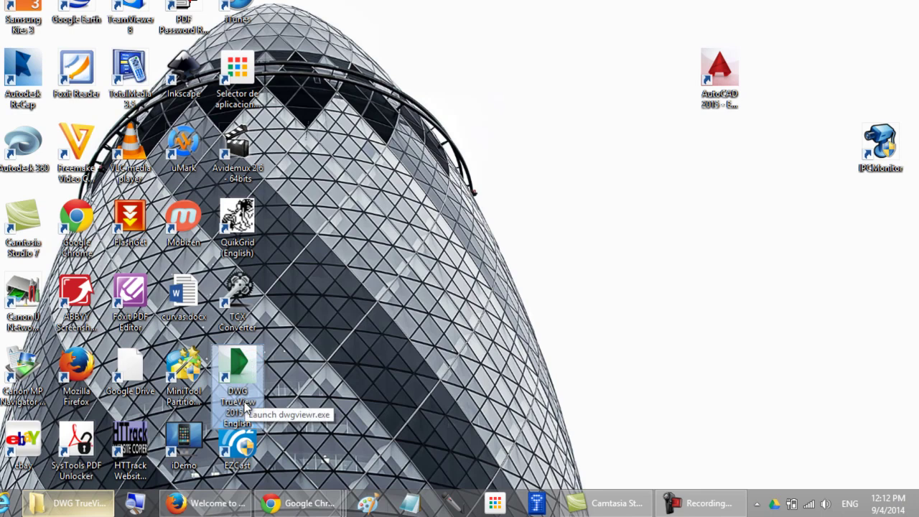
double_click(242, 369)
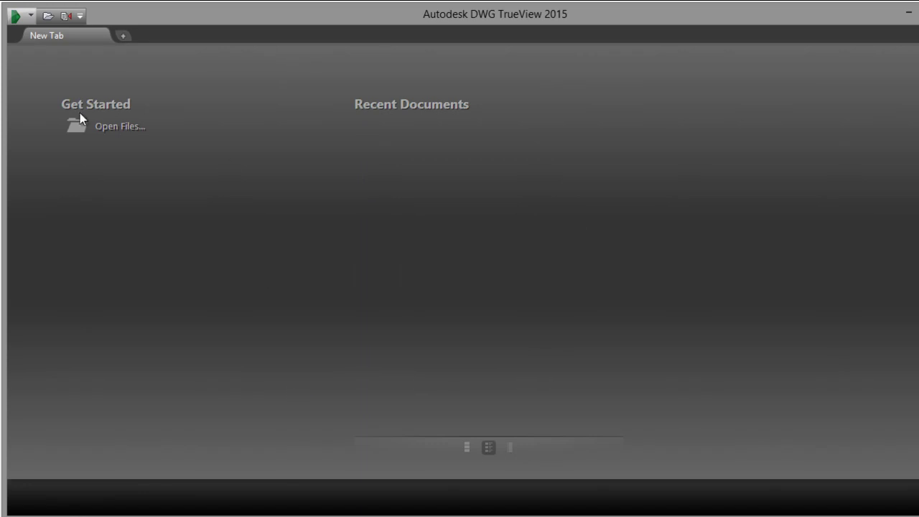
left_click(115, 128)
key("BackSpace")
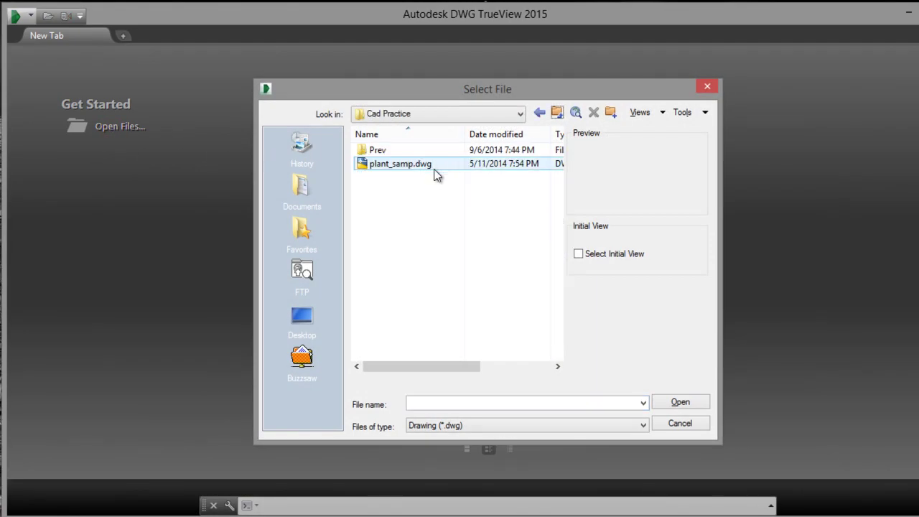
left_click(396, 166)
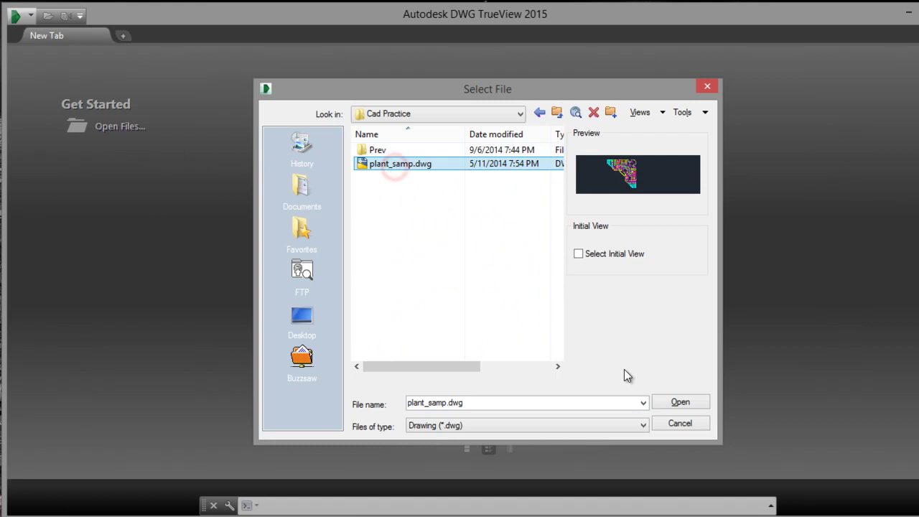
left_click(681, 403)
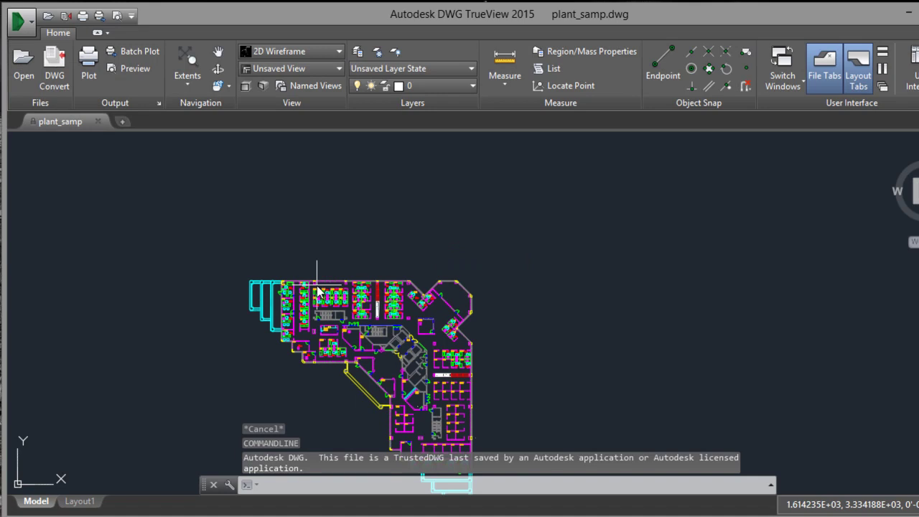
Examine the offices and workstations in the plant_samp floor plan, both close up and as an overview
scroll(335, 330, "up", 4)
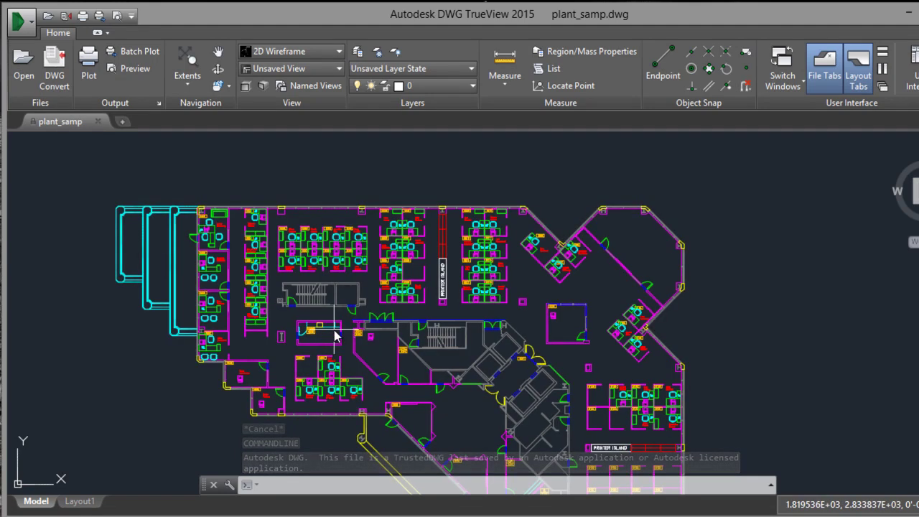
scroll(333, 330, "up", 3)
scroll(342, 227, "up", 6)
scroll(341, 223, "down", 8)
scroll(288, 219, "up", 6)
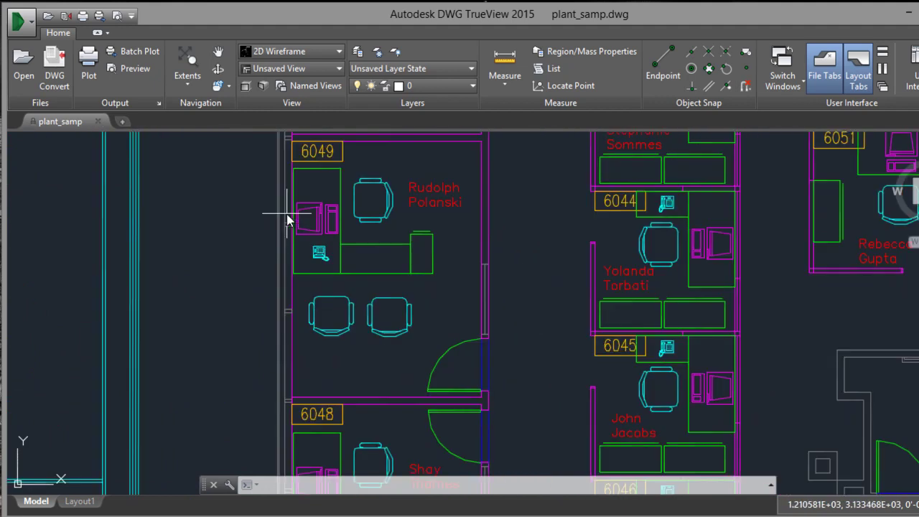
scroll(308, 209, "down", 7)
scroll(336, 252, "up", 1)
scroll(335, 251, "up", 5)
scroll(297, 216, "down", 5)
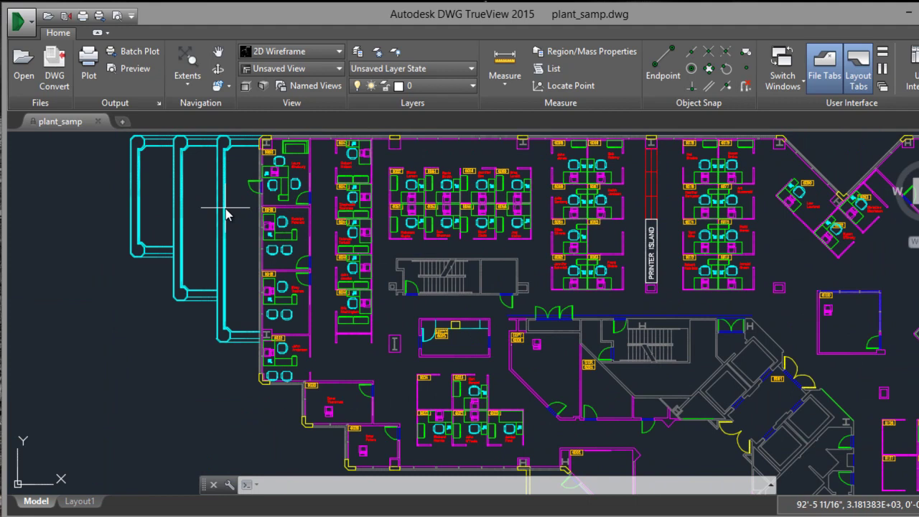
Inspect the plot settings for the model, including the additional plot options, and leave without plotting
left_click(87, 70)
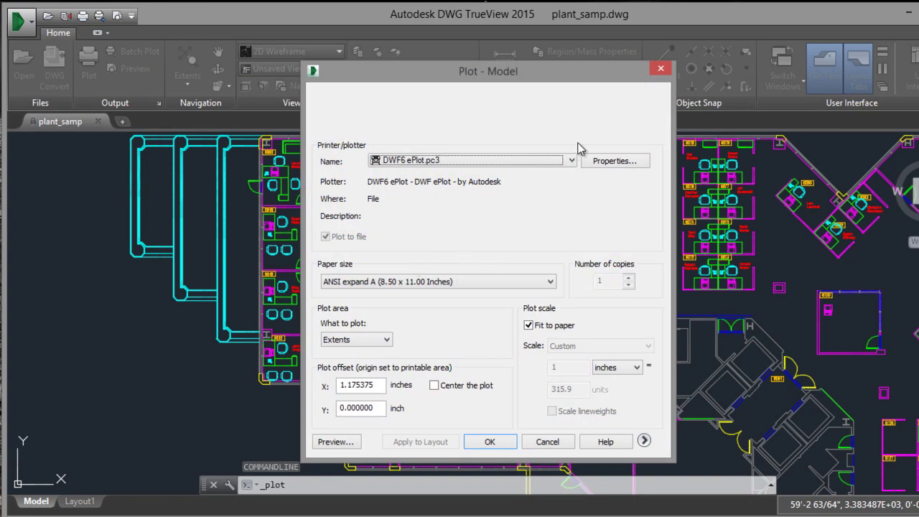
left_click(644, 441)
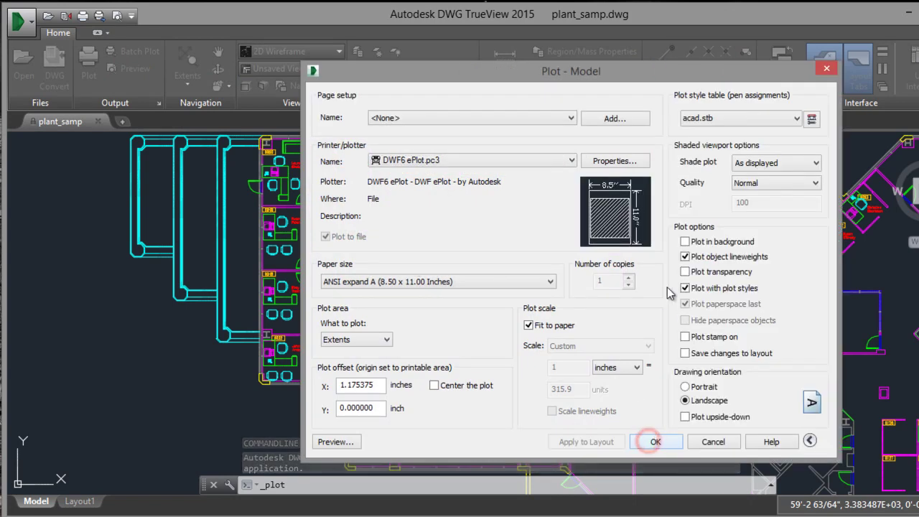
left_click(715, 443)
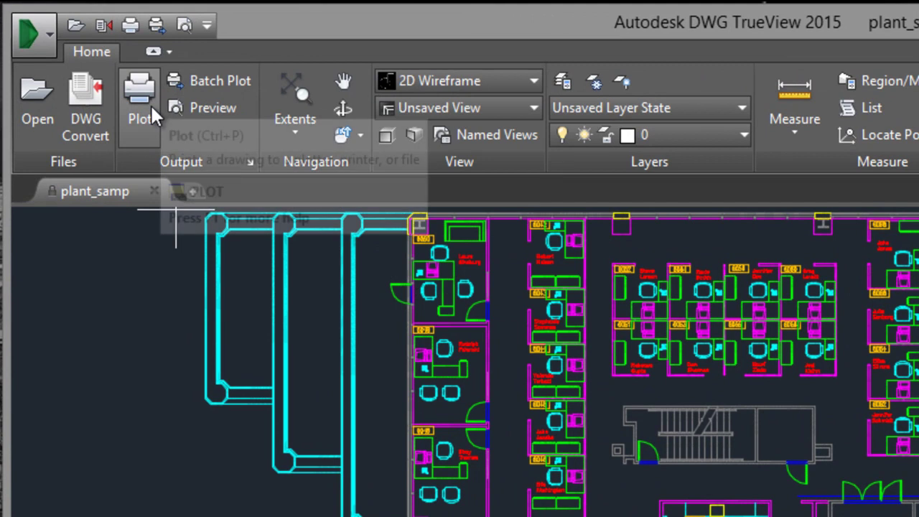
Start a batch plot of the open drawing, check the available output formats and keep PDF
left_click(225, 69)
left_click(223, 72)
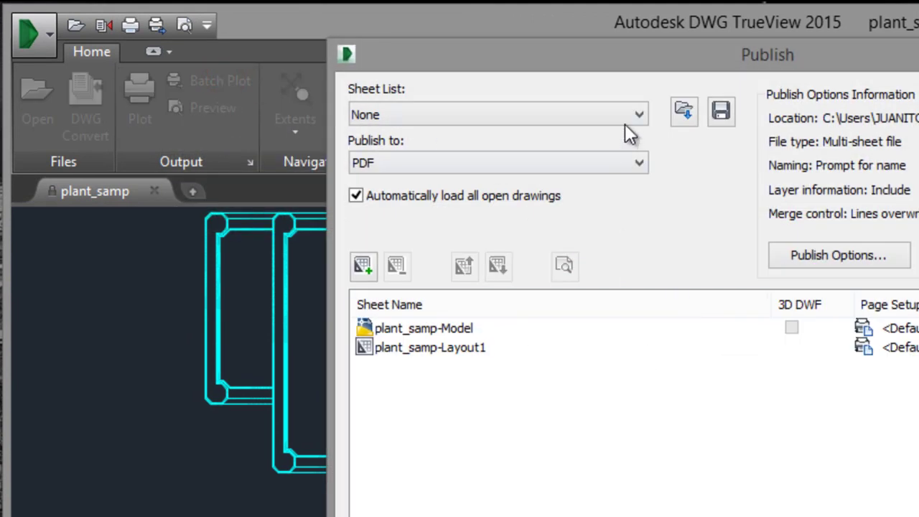
left_click(472, 159)
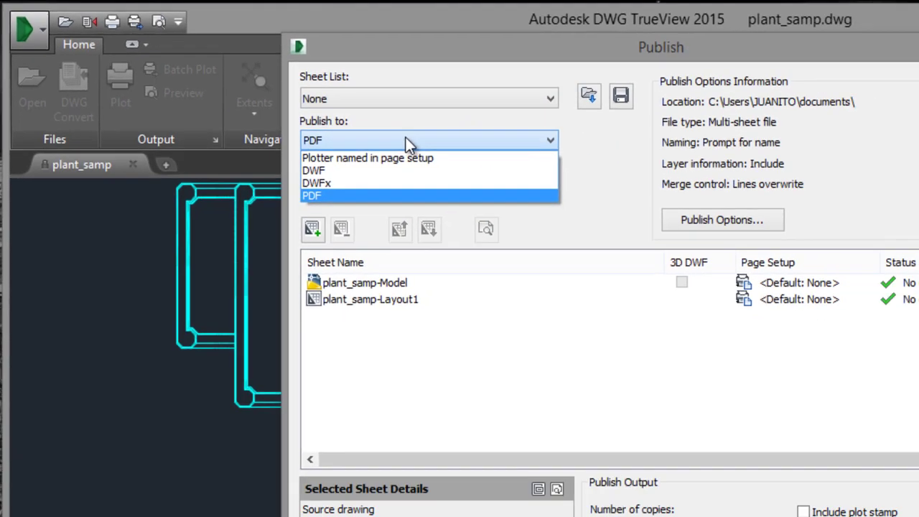
left_click(475, 163)
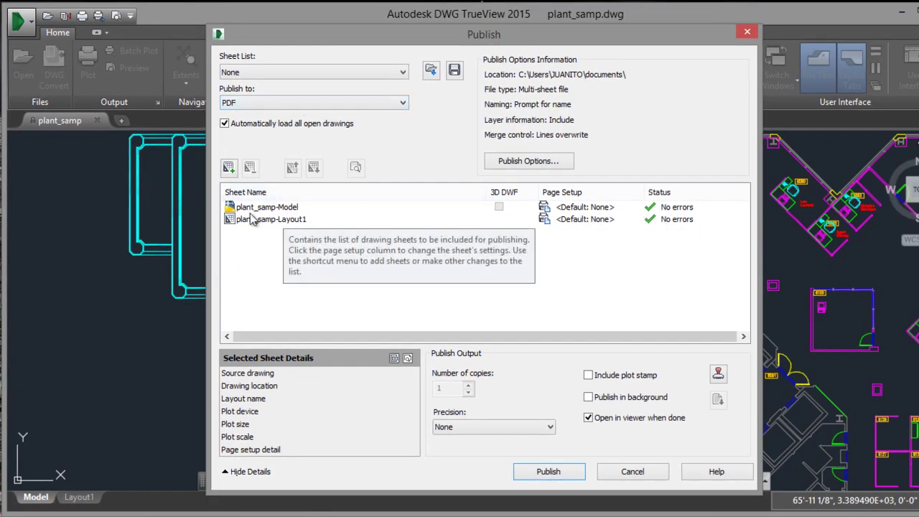
Remove the plant_samp-Layout1 sheet from the list of sheets to publish
left_click(252, 221)
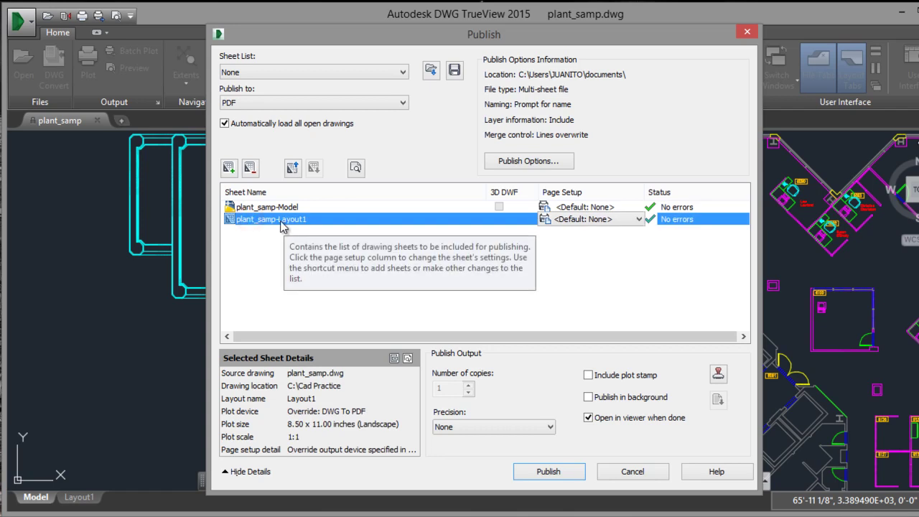
left_click(275, 208)
left_click(273, 219)
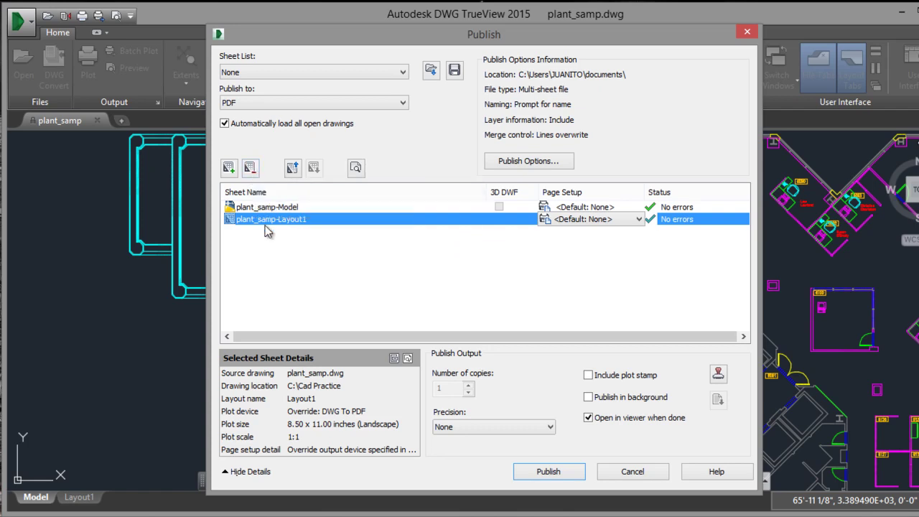
left_click(251, 170)
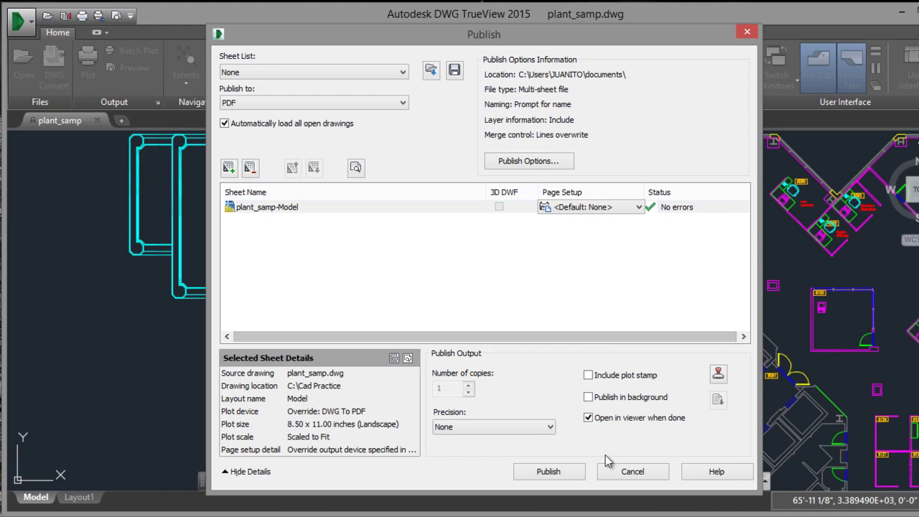
Publish the model sheet as Cad Practice.pdf in the Cad Practice folder without saving the sheet list, and dismiss the DWF viewer notice
left_click(541, 476)
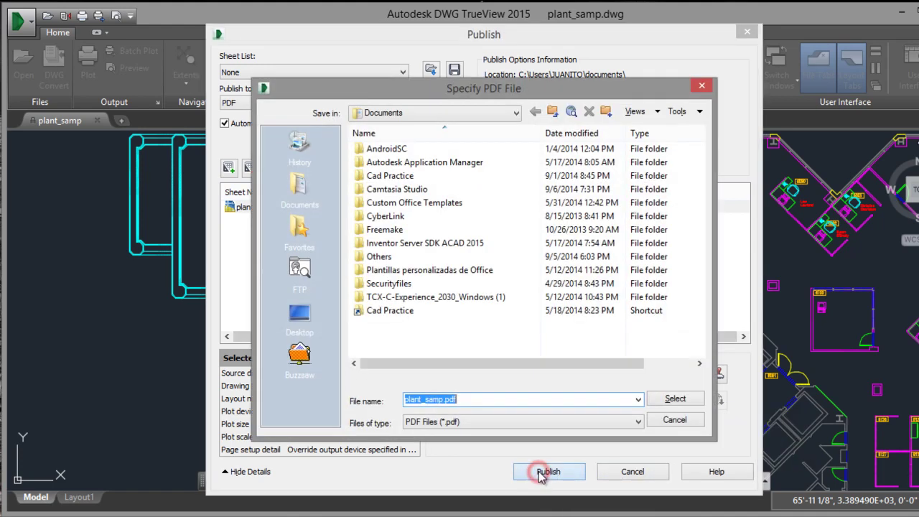
left_click(397, 315)
double_click(397, 315)
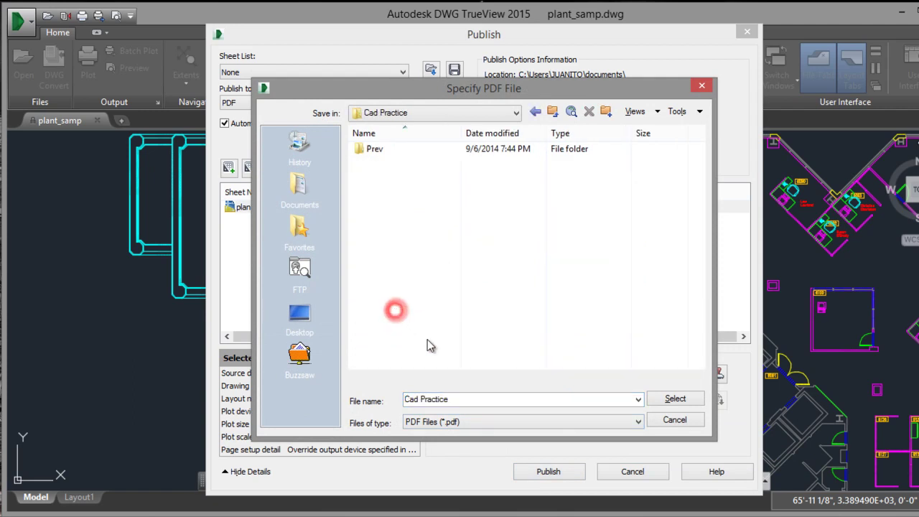
left_click(664, 402)
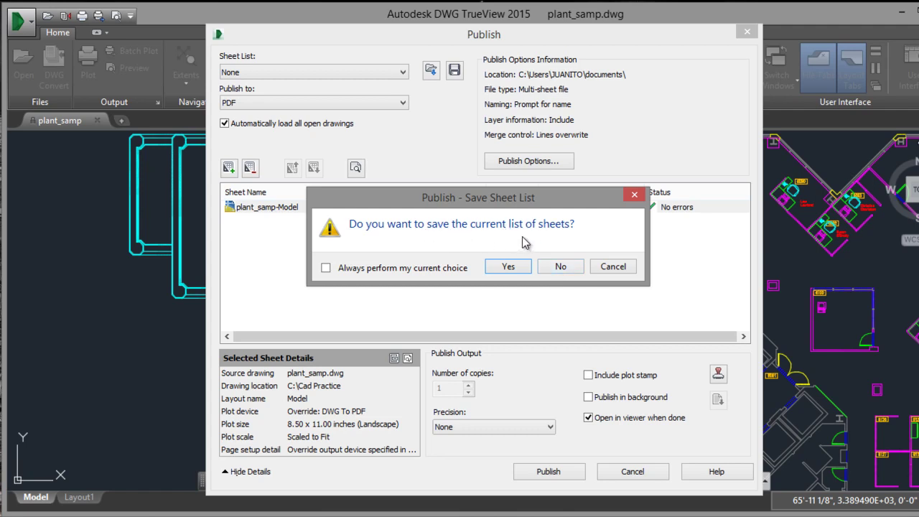
left_click(560, 267)
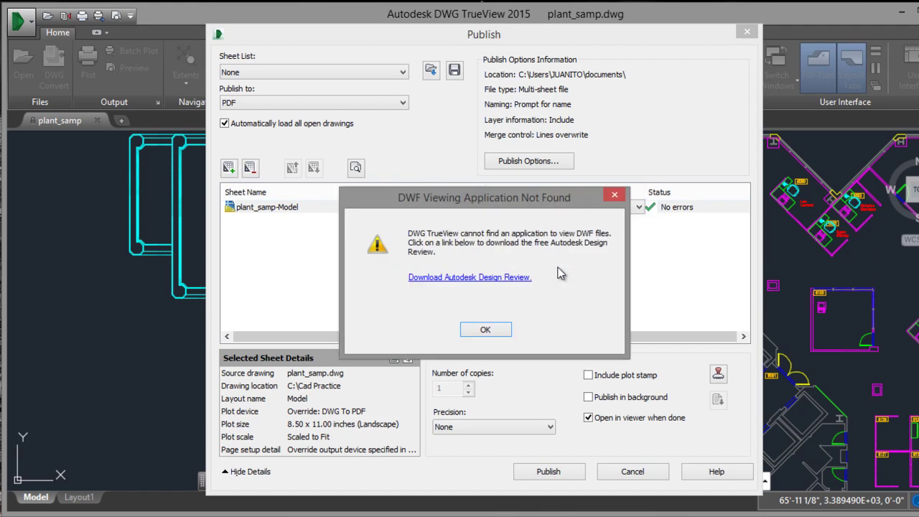
left_click(486, 332)
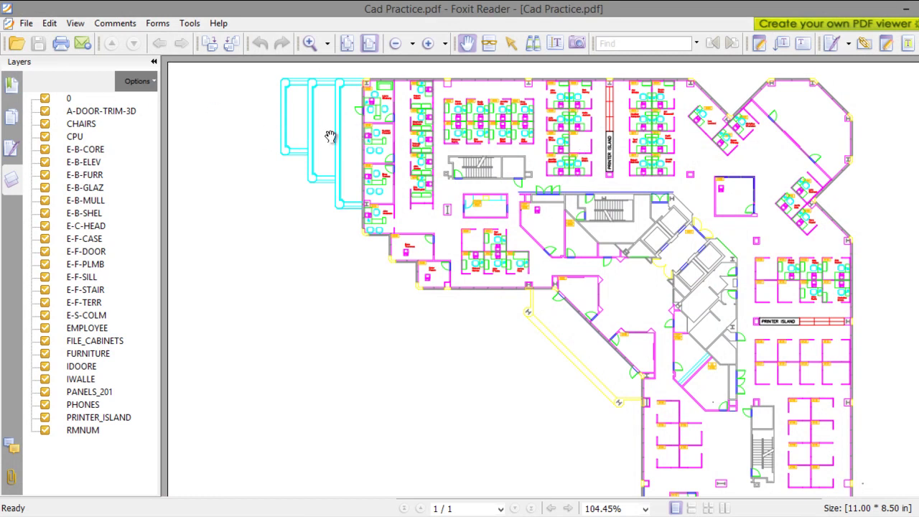
Enlarge the offices in the published PDF in Foxit Reader and switch off the E-F-CASE and FURNITURE layers
left_click(308, 44)
left_click(373, 138)
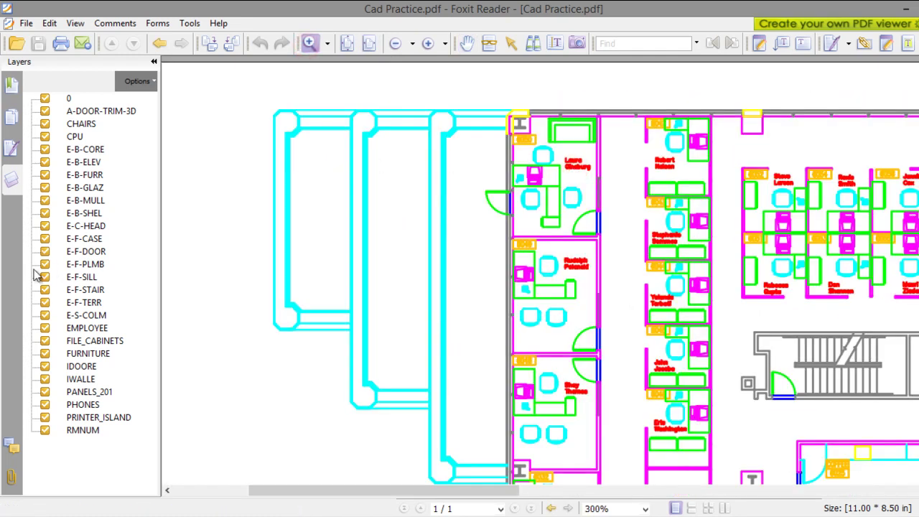
left_click(45, 238)
left_click(45, 354)
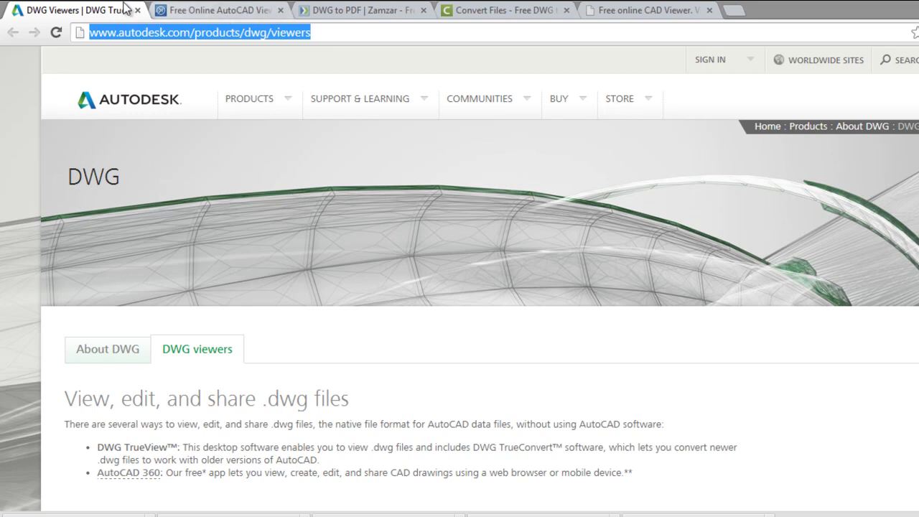
Switch to the browser and prepare Zamzar's DWG to PDF conversion with plant_samp.dwg as the file and pdf as the output format
left_click(388, 20)
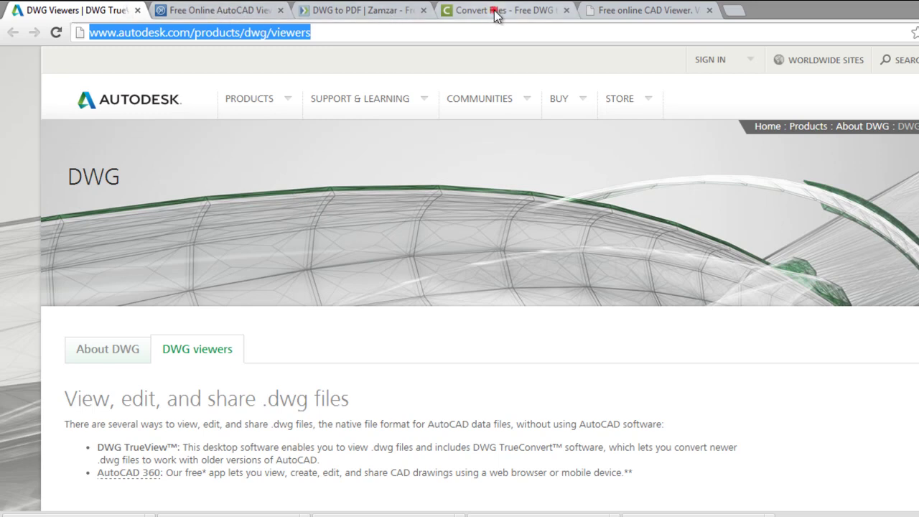
left_click(138, 10)
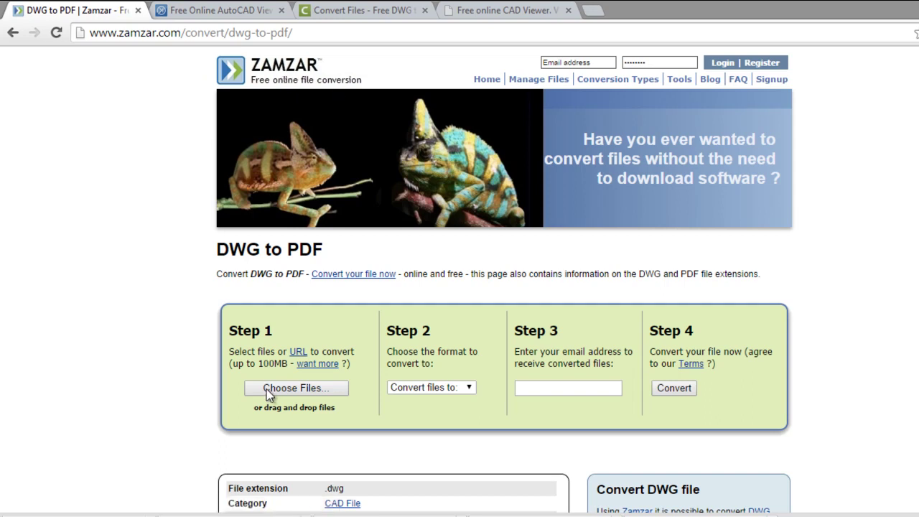
left_click(316, 392)
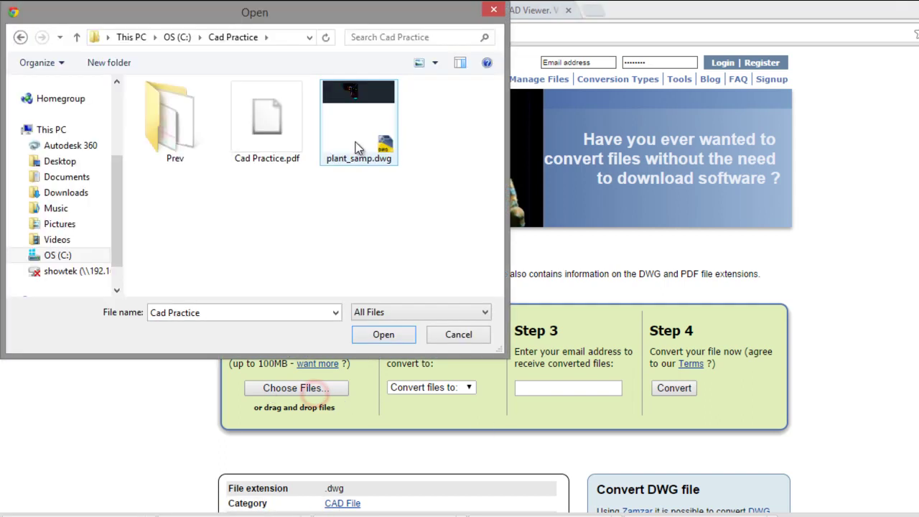
double_click(357, 147)
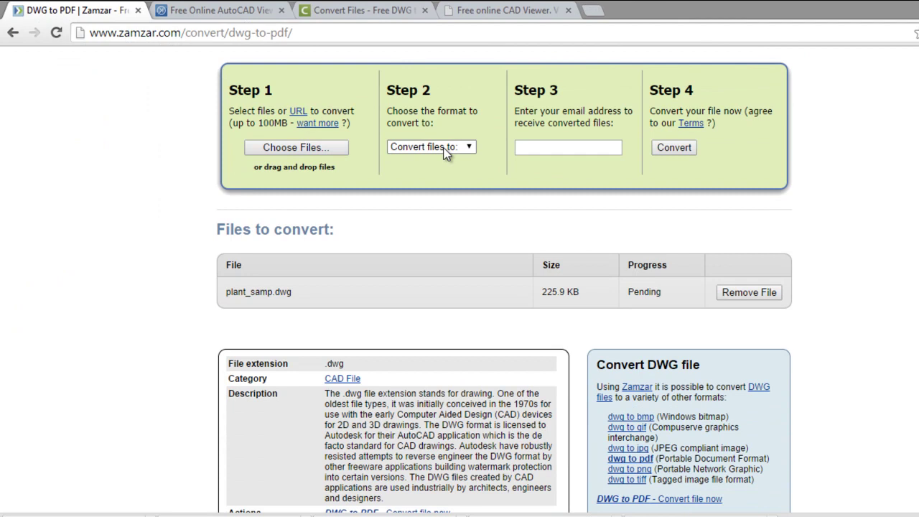
left_click(446, 148)
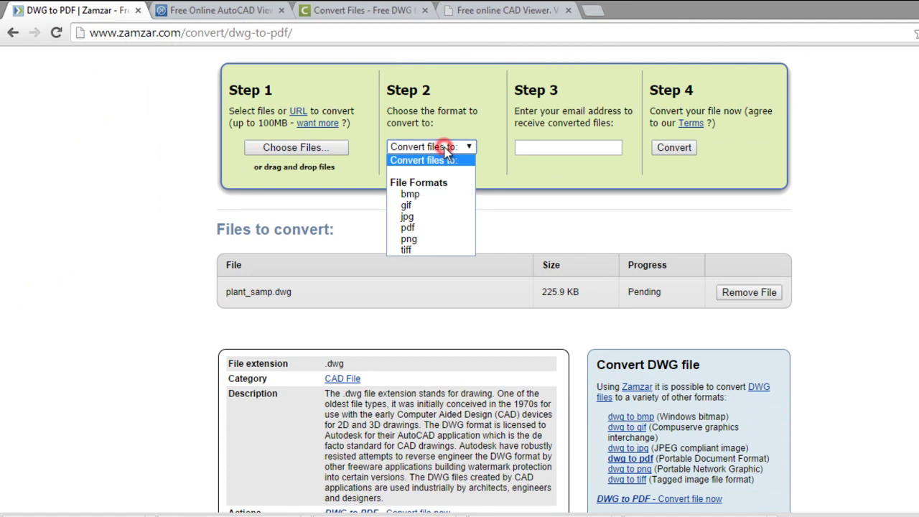
left_click(408, 228)
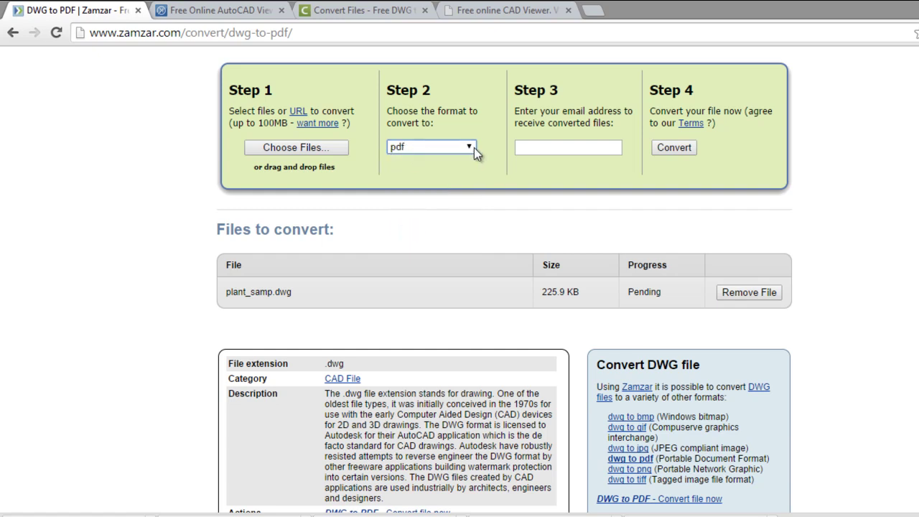
left_click(548, 150)
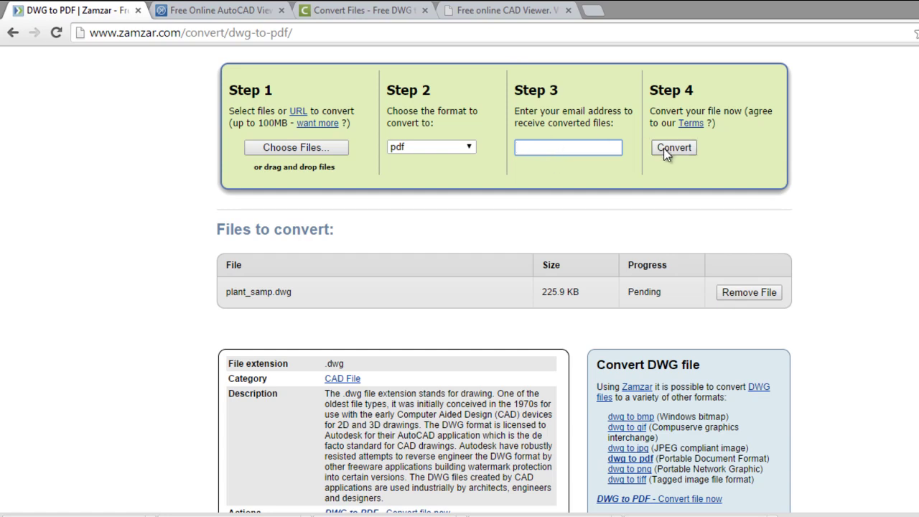
Go to the Convert Files page, placing it beside the Zamzar page, and choose plant_samp.dwg as the local file
scroll(722, 167, "up", 3)
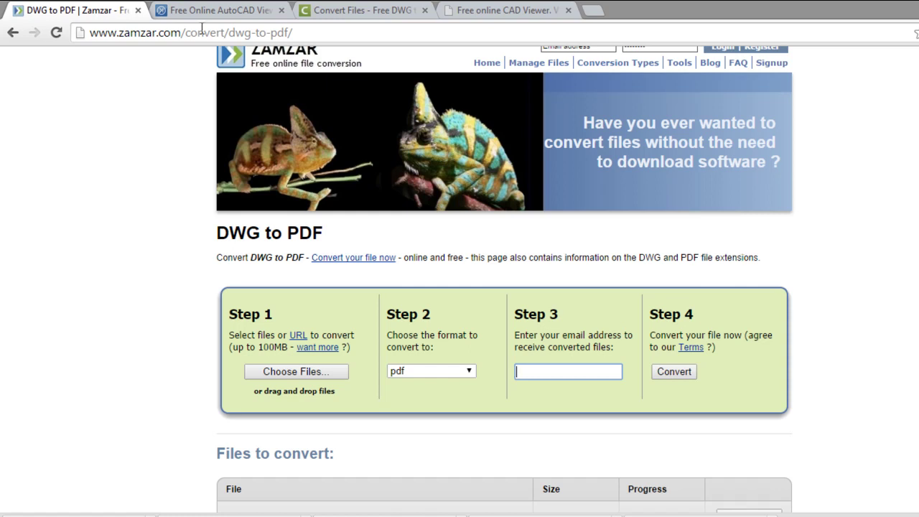
left_click(171, 10)
left_click(388, 10)
left_click_drag(388, 10, 266, 7)
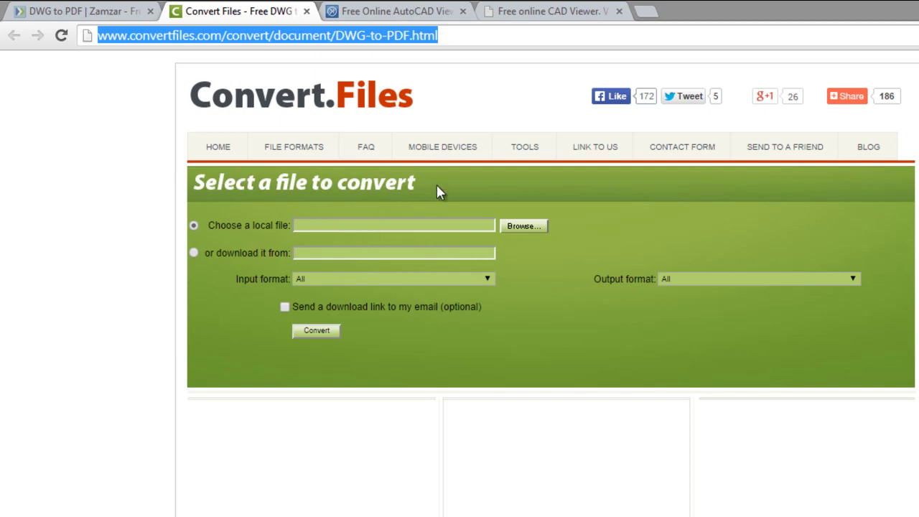
left_click(521, 227)
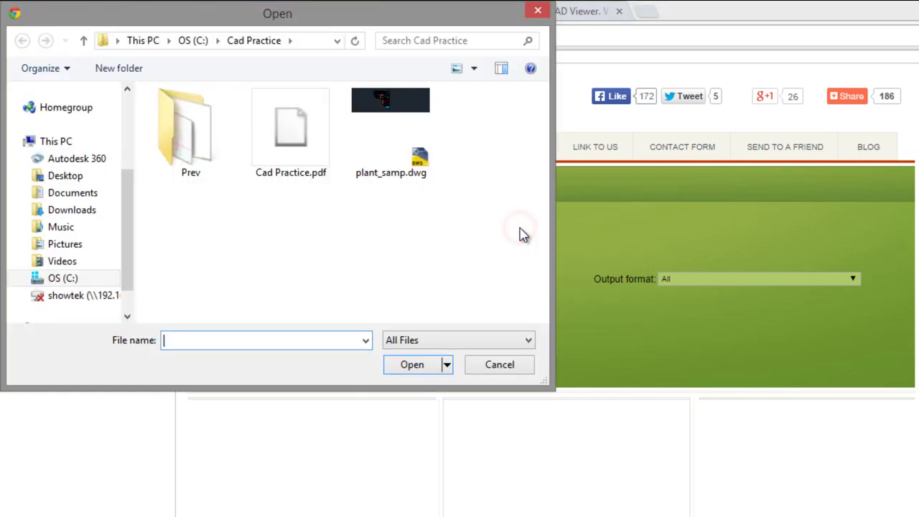
left_click(388, 161)
left_click(416, 364)
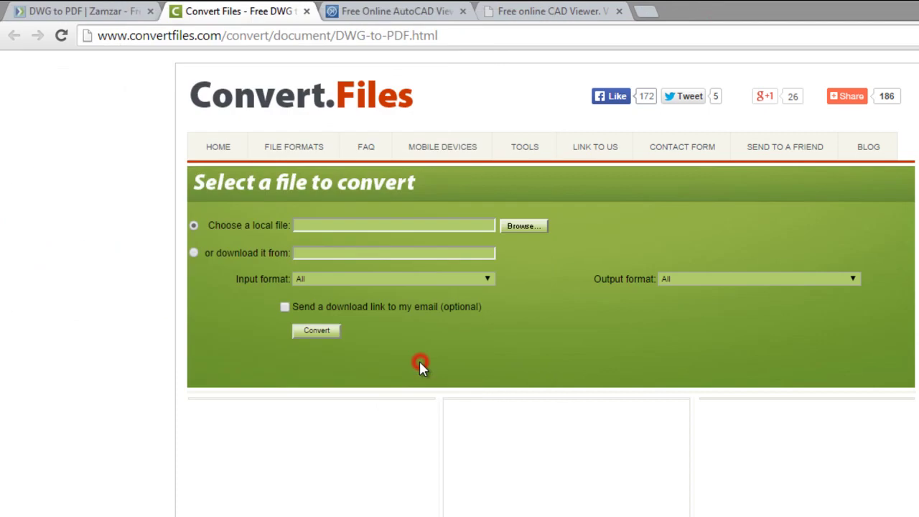
Convert plant_samp.dwg with Adobe Portable Document Format (.pdf) as the output format and open the converted file
left_click(708, 281)
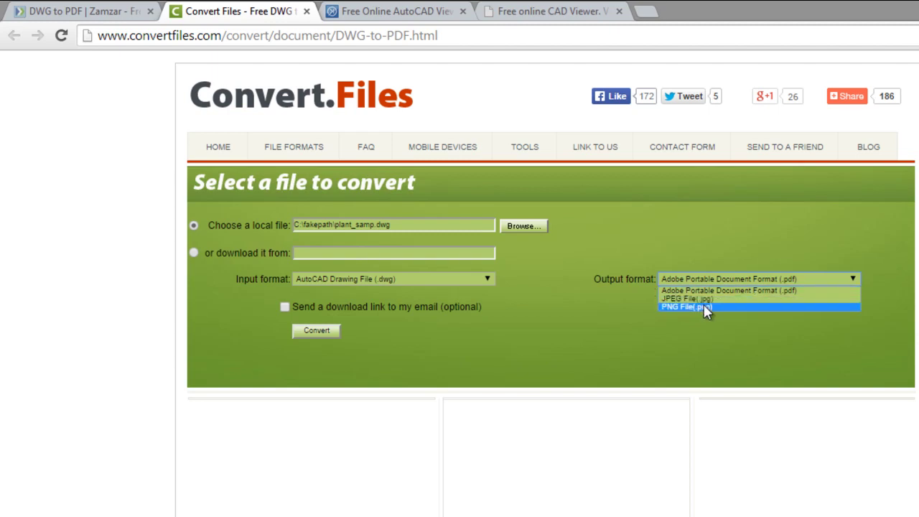
left_click(691, 290)
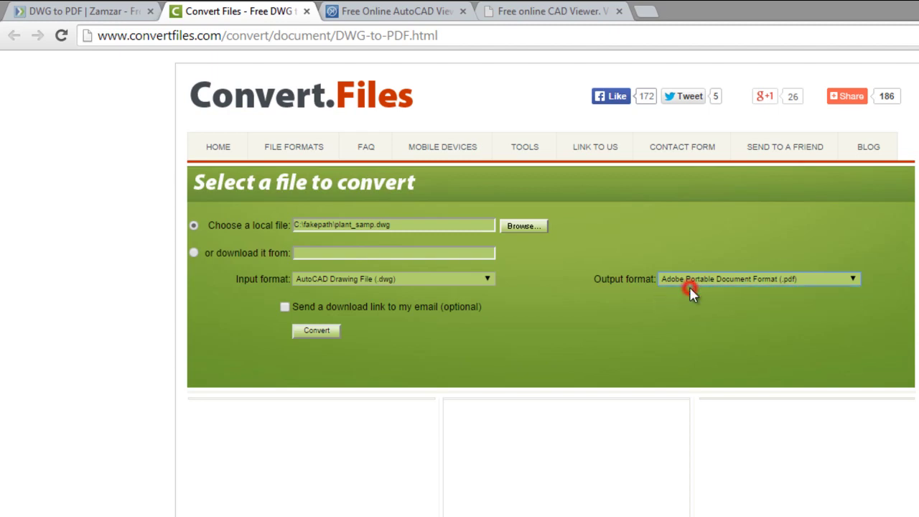
left_click(306, 333)
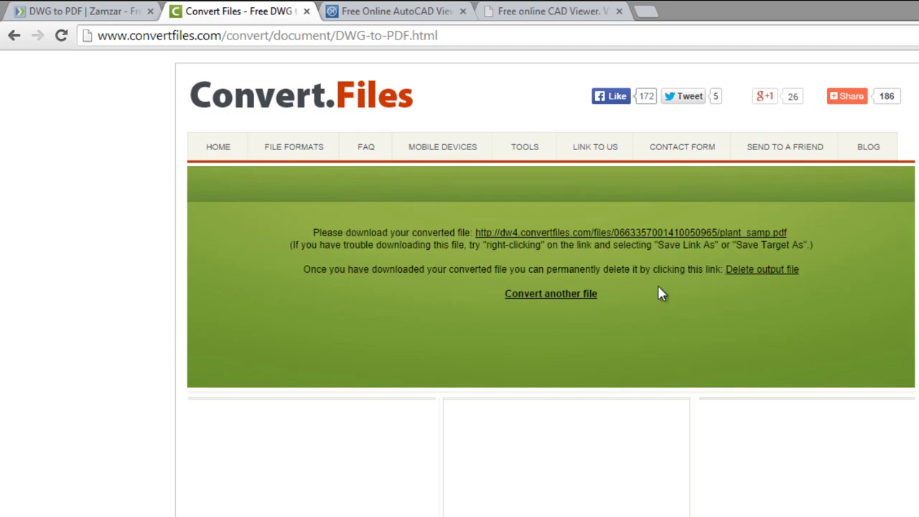
left_click(619, 233)
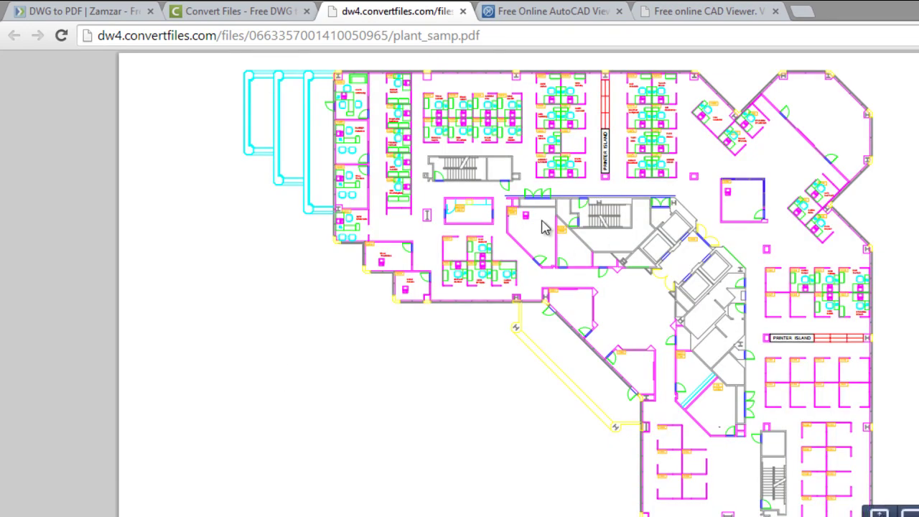
Load plant_samp.dwg into the ProfiCAD Online DXF and DWG Viewer and inspect the workstations in the magnified view
left_click(538, 16)
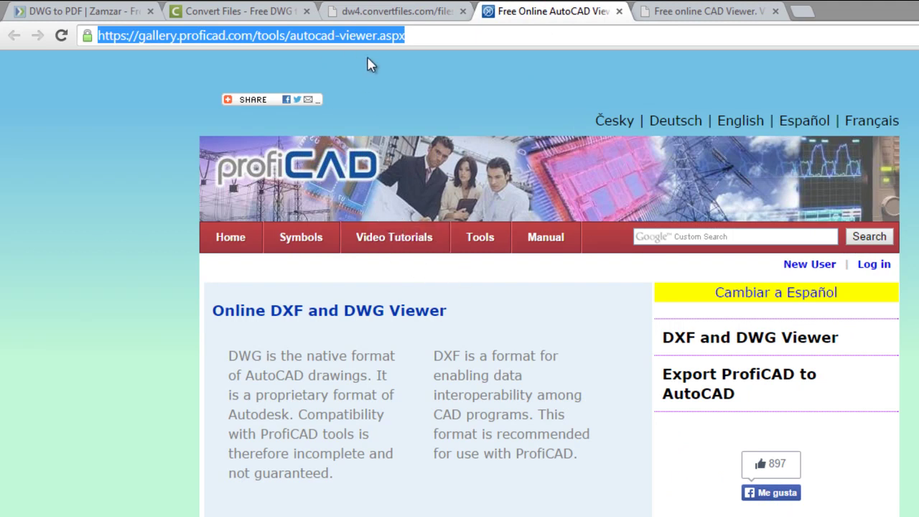
scroll(464, 280, "down", 3)
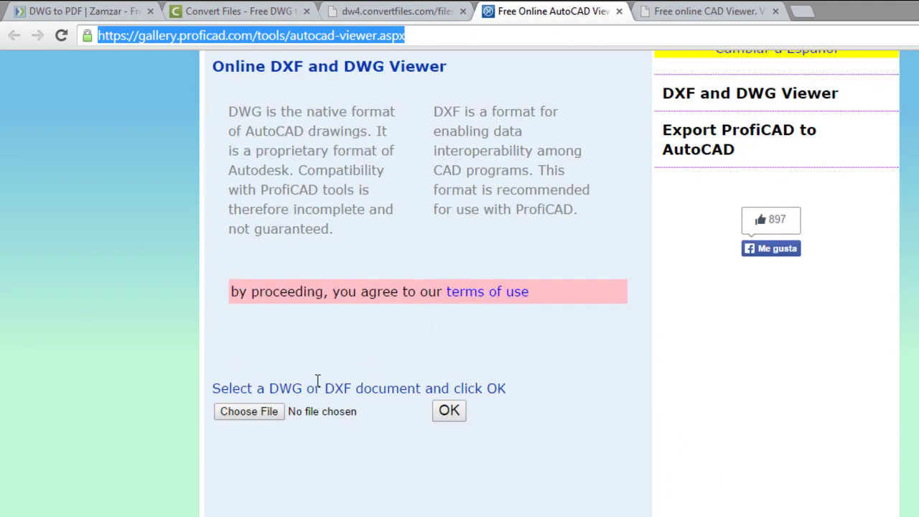
left_click(249, 411)
left_click(382, 141)
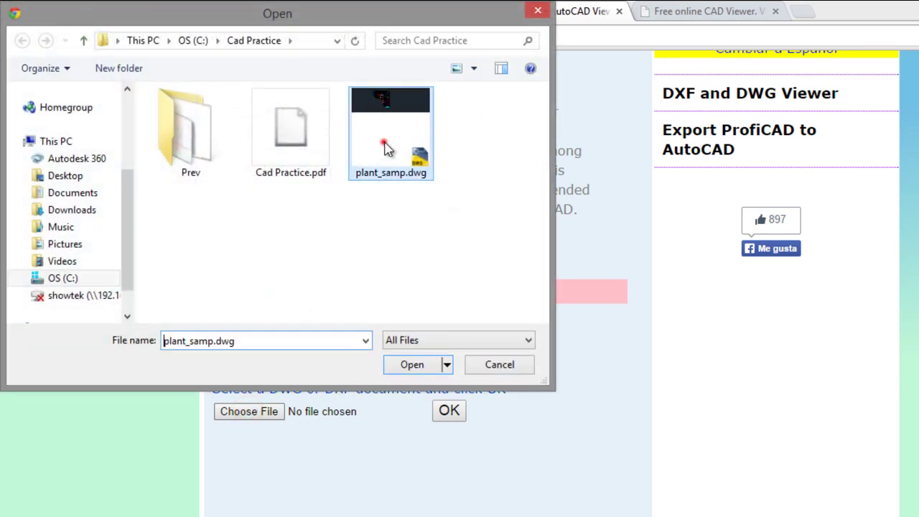
left_click(412, 366)
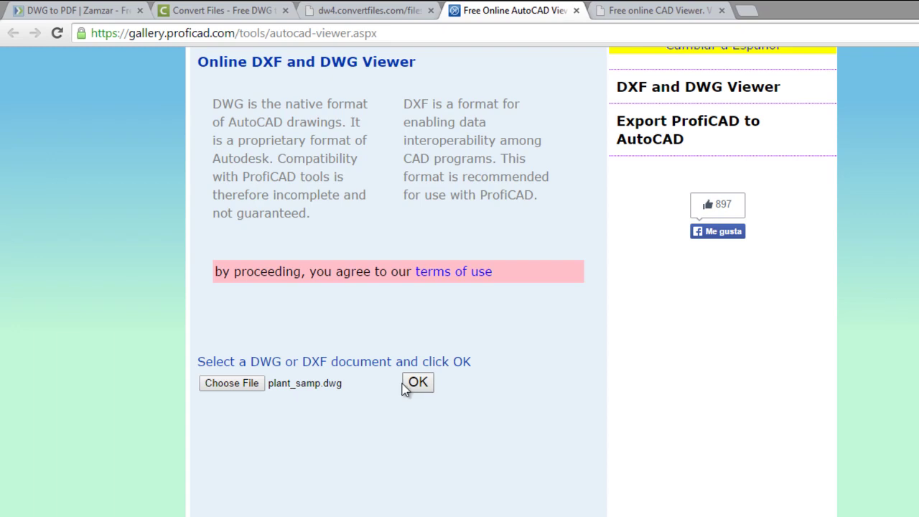
left_click(419, 383)
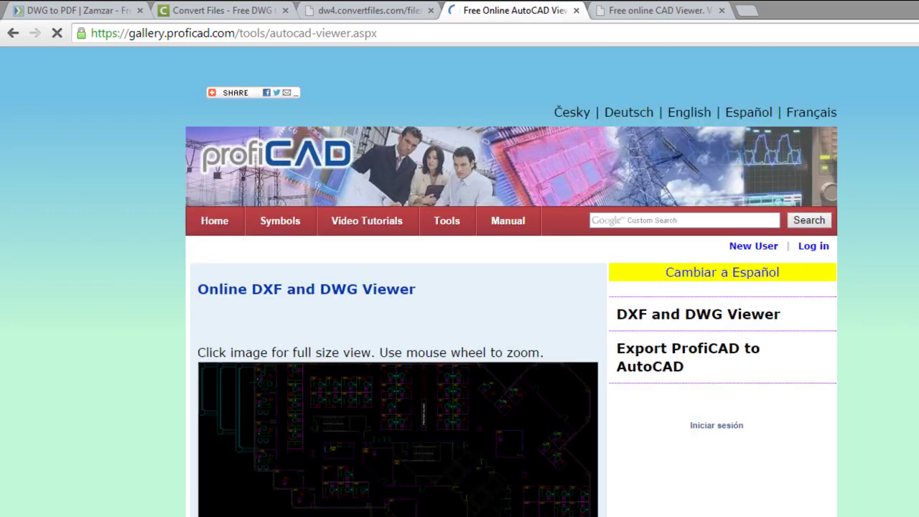
scroll(460, 287, "down", 3)
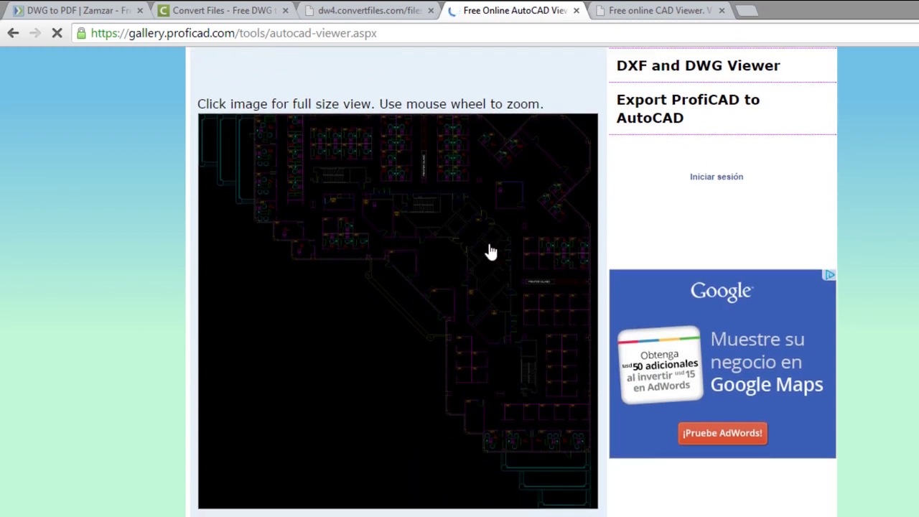
scroll(431, 245, "up", 1)
mouse_move(388, 247)
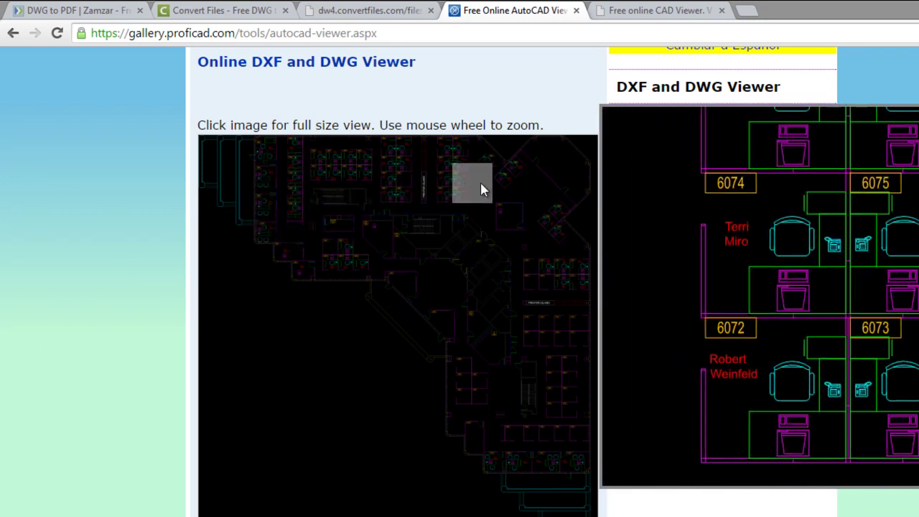
Open plant_samp.dwg in the ShareCAD online viewer and view the floor plan at different magnifications
left_click(623, 11)
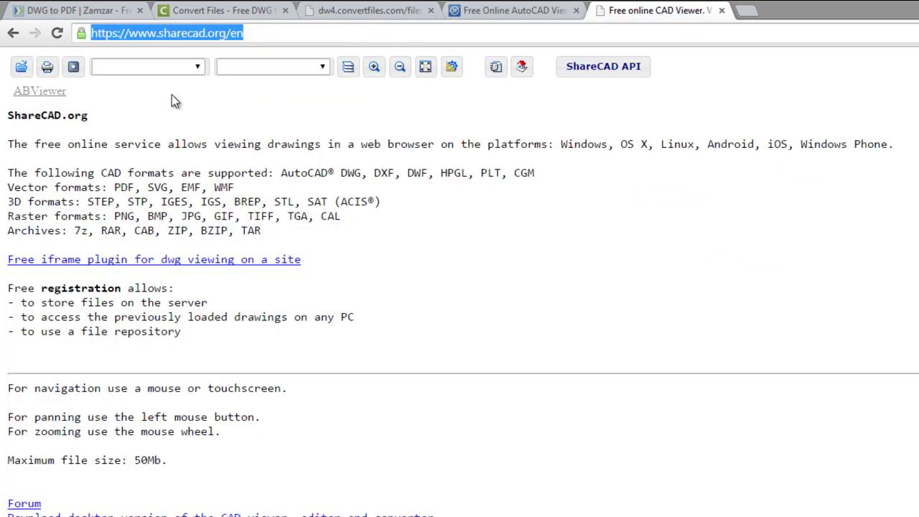
left_click(21, 70)
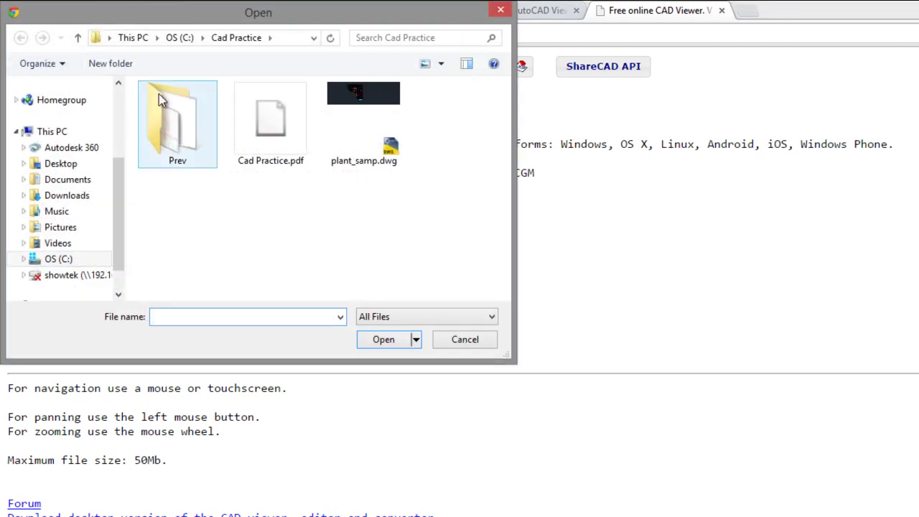
left_click(352, 132)
left_click(385, 342)
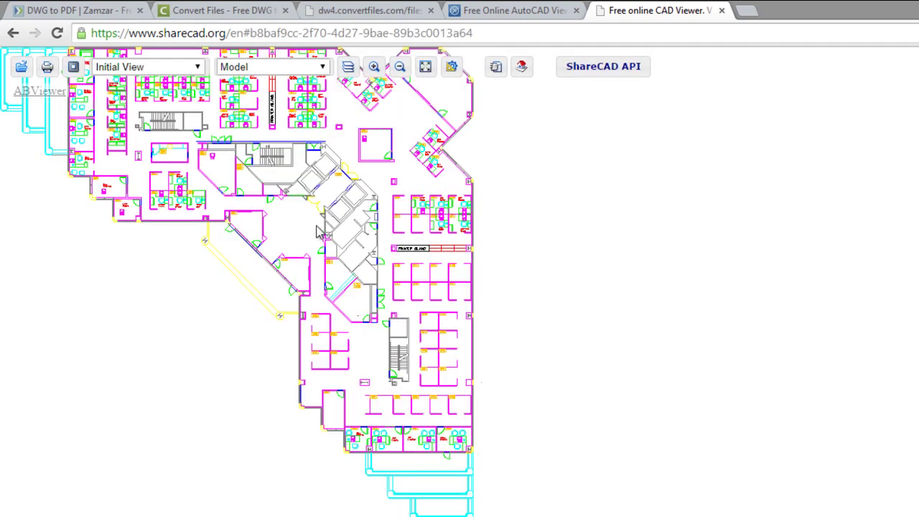
scroll(262, 202, "up", 1)
scroll(270, 191, "down", 5)
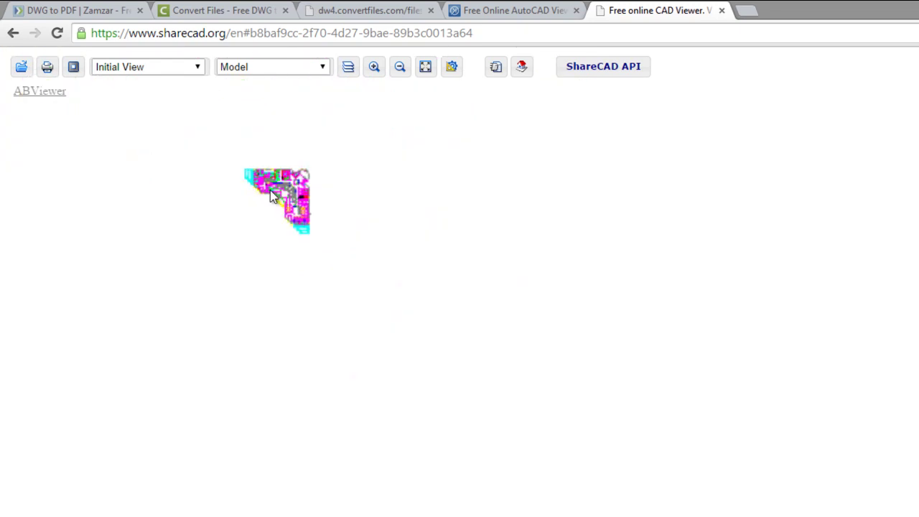
scroll(270, 192, "up", 2)
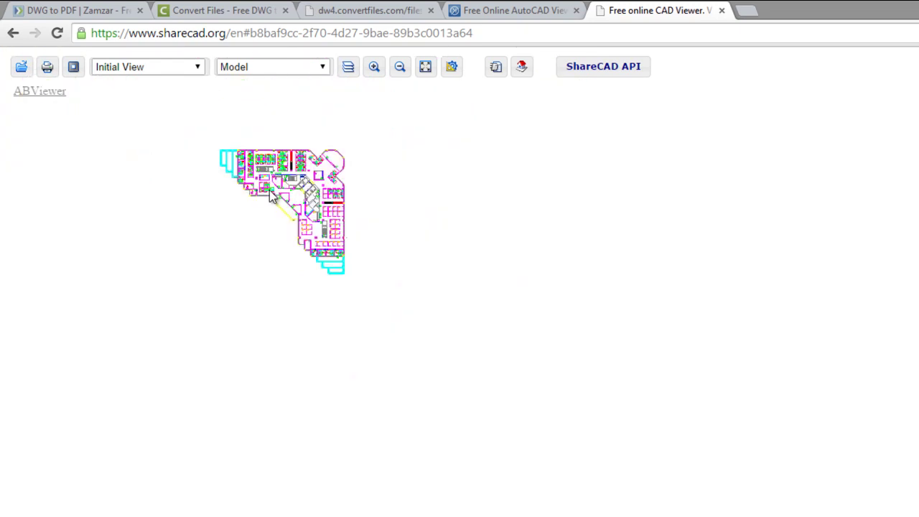